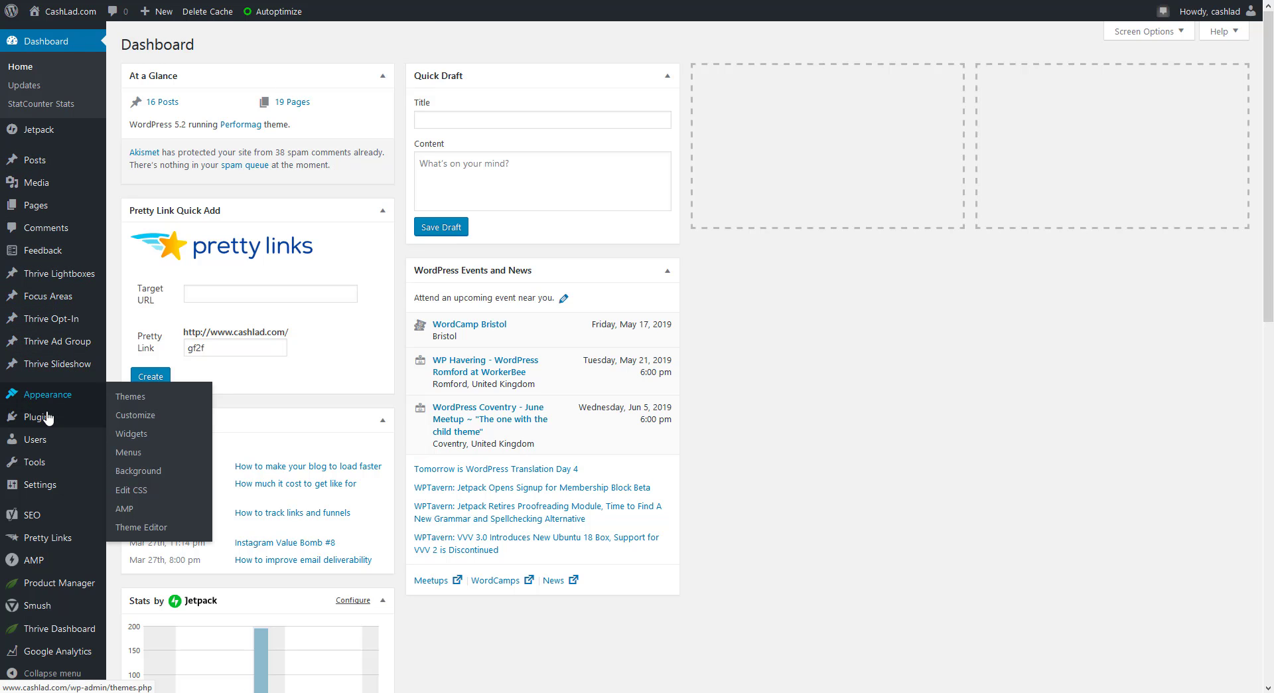
# Search the WordPress plugin directory for "amp" from the Add Plugins page.
pyautogui.moveTo(47, 418)
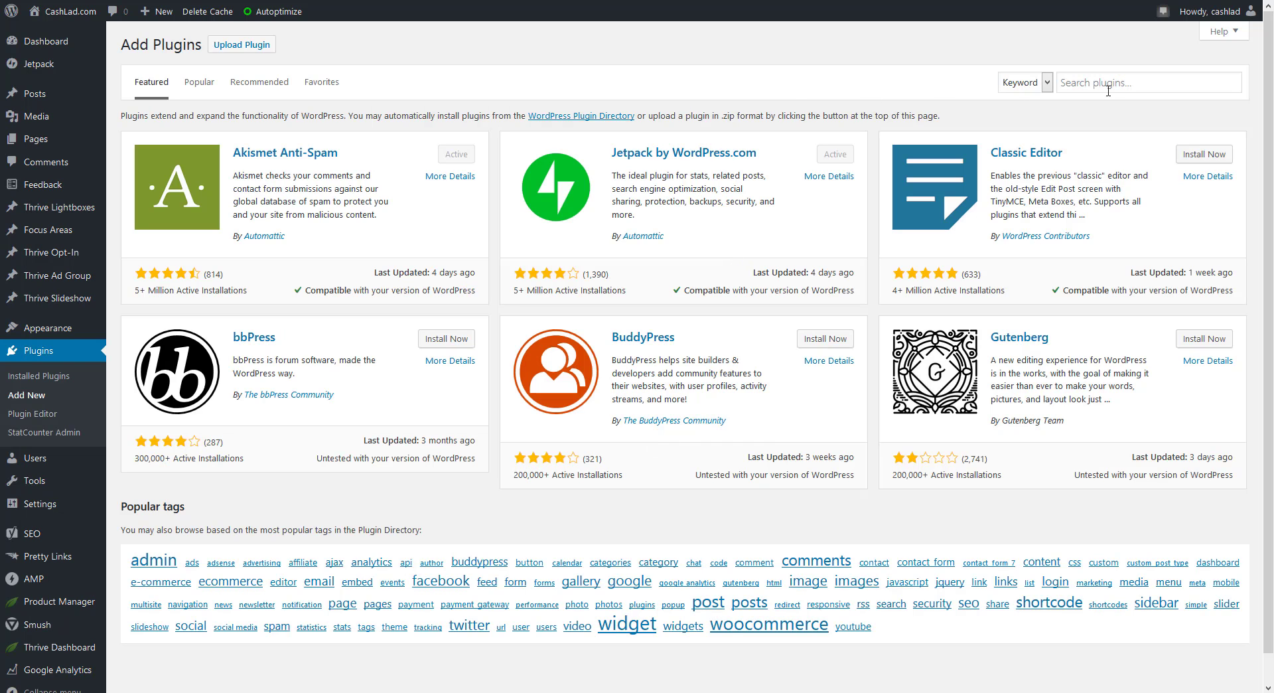
pyautogui.click(1109, 91)
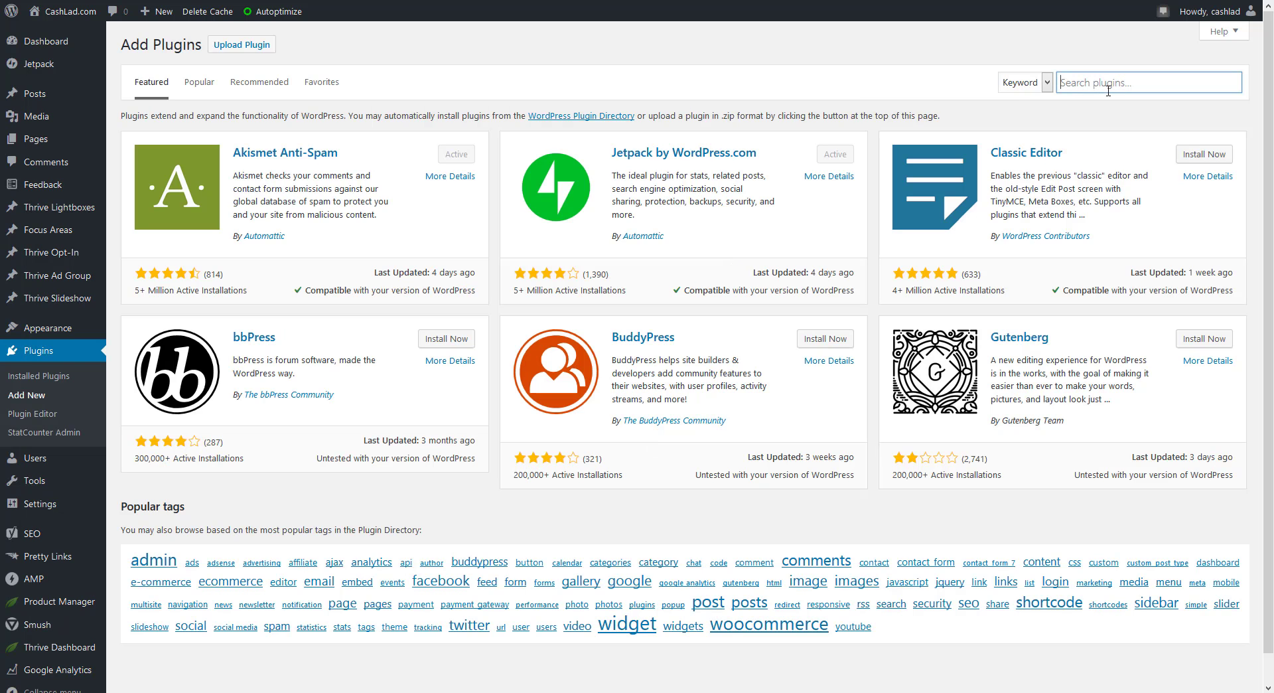
pyautogui.write('amp')
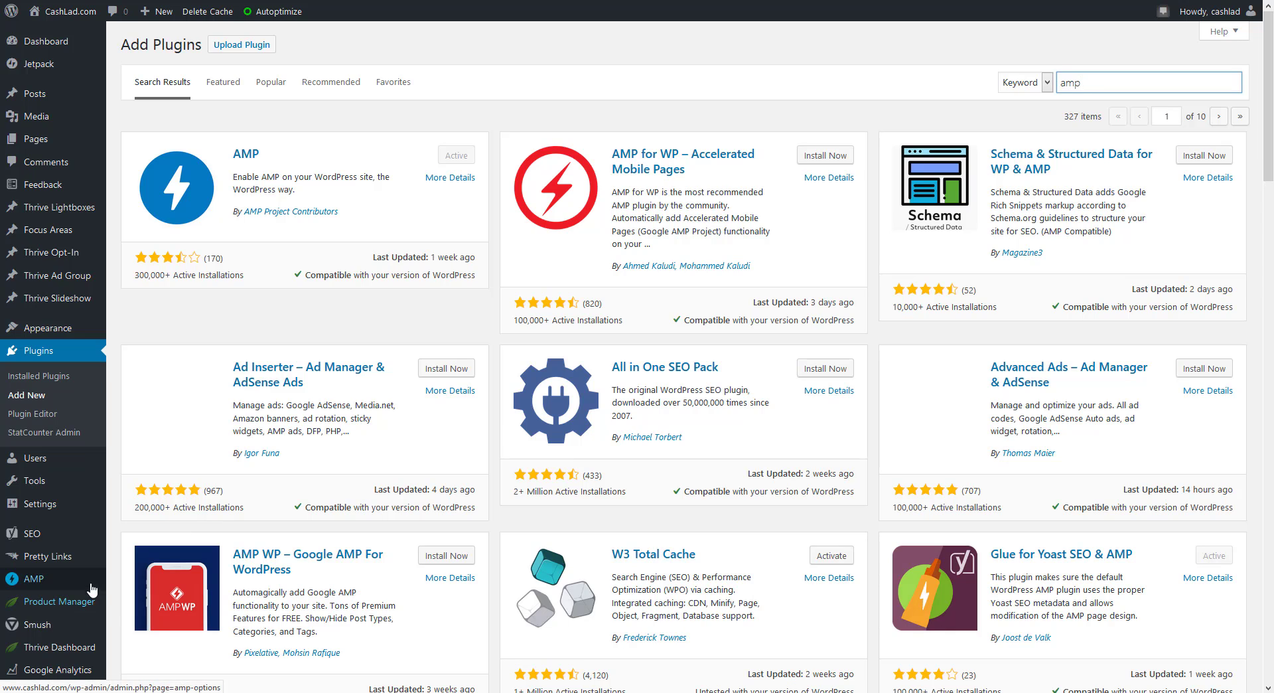
# Open Yoast SEO's AMP settings and review the post types, design and analytics options.
pyautogui.moveTo(69, 587)
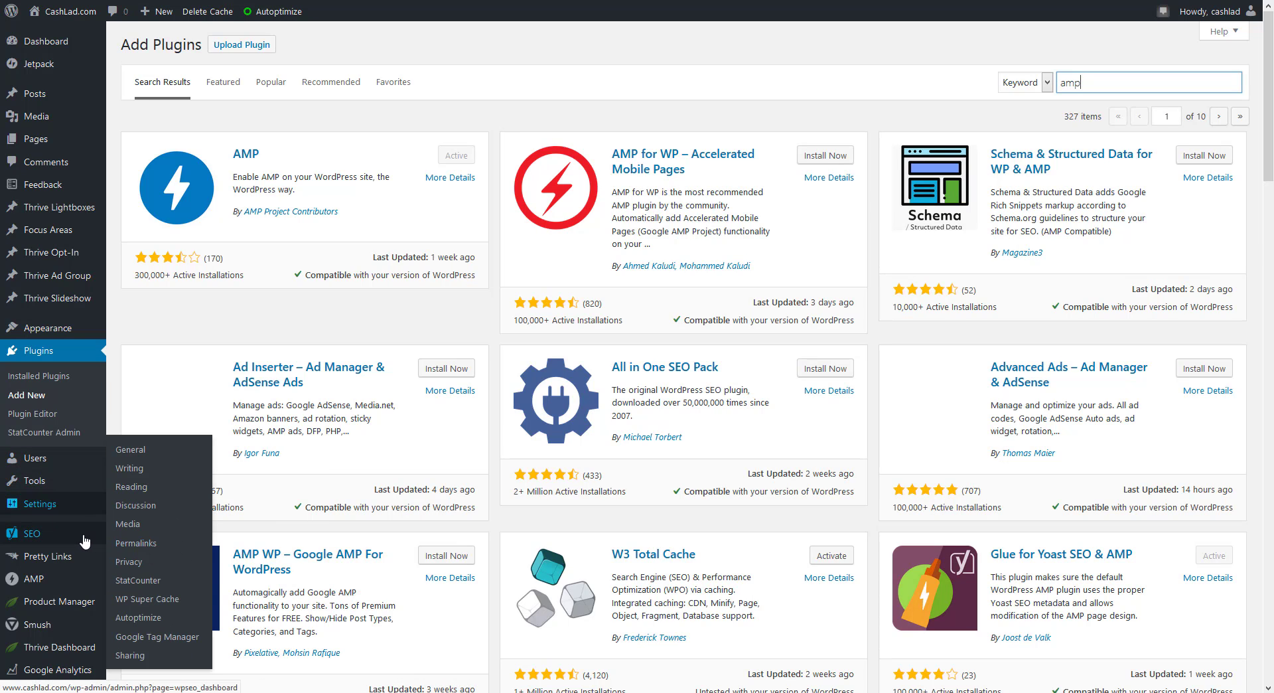
pyautogui.moveTo(83, 542)
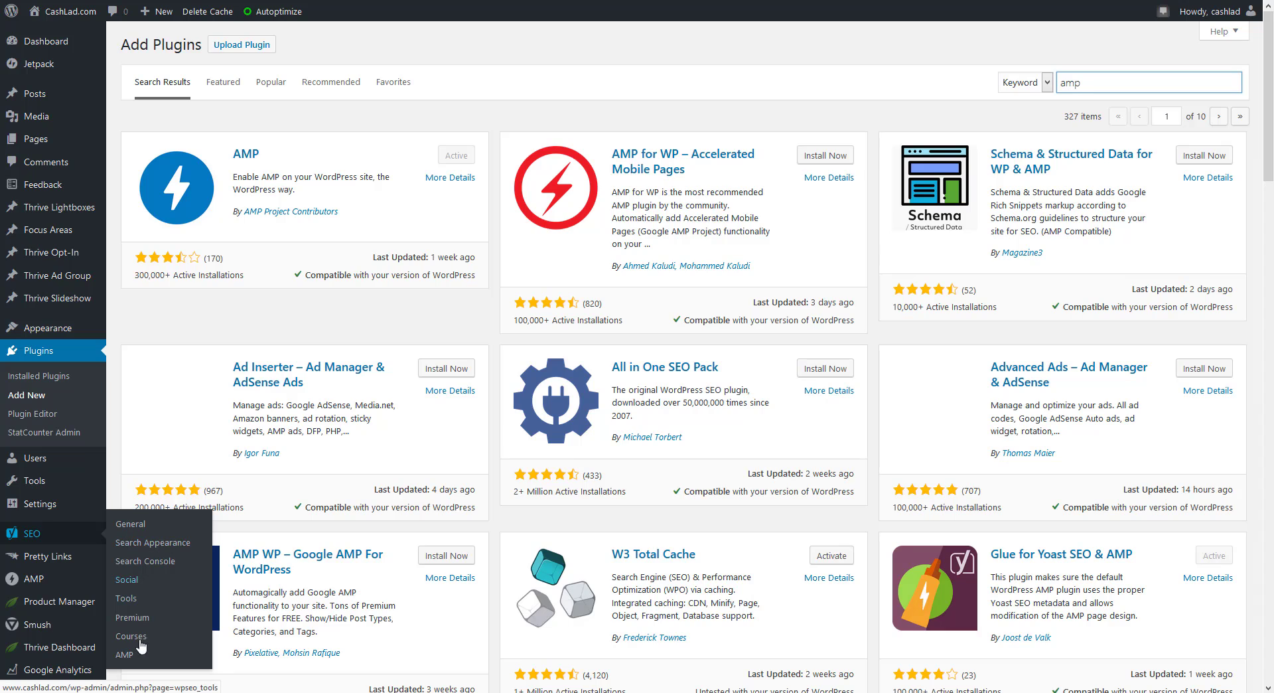
pyautogui.click(125, 657)
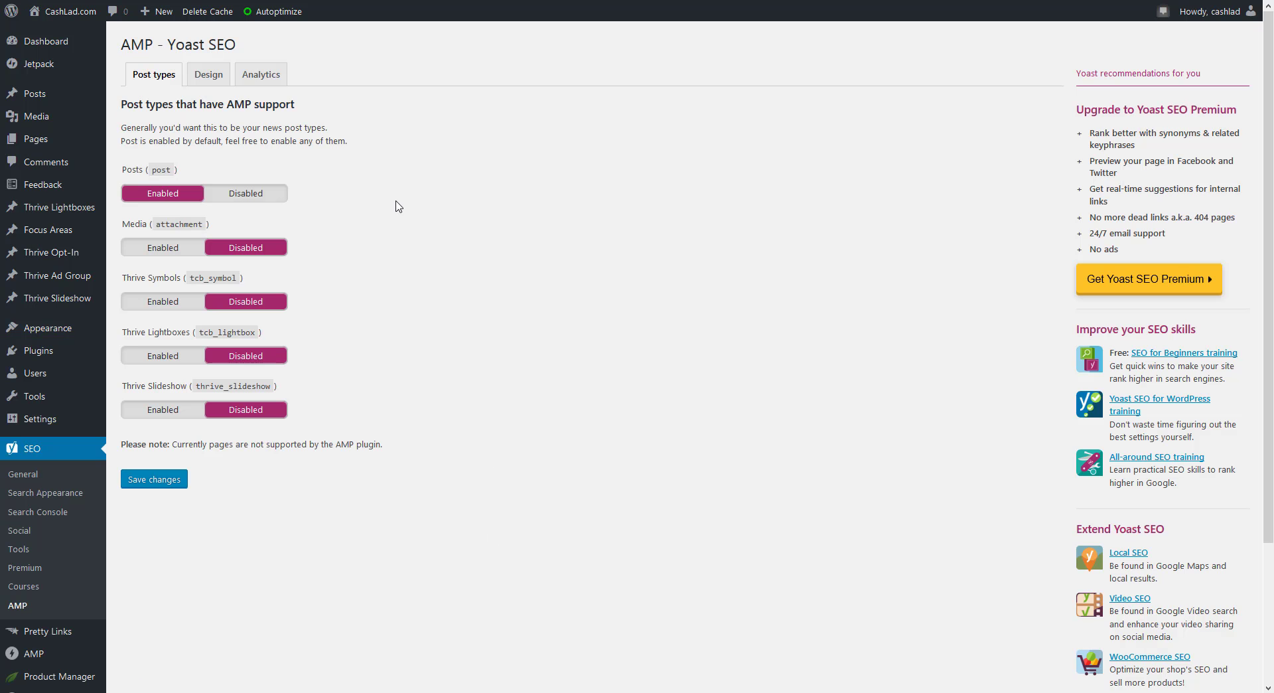
pyautogui.click(207, 82)
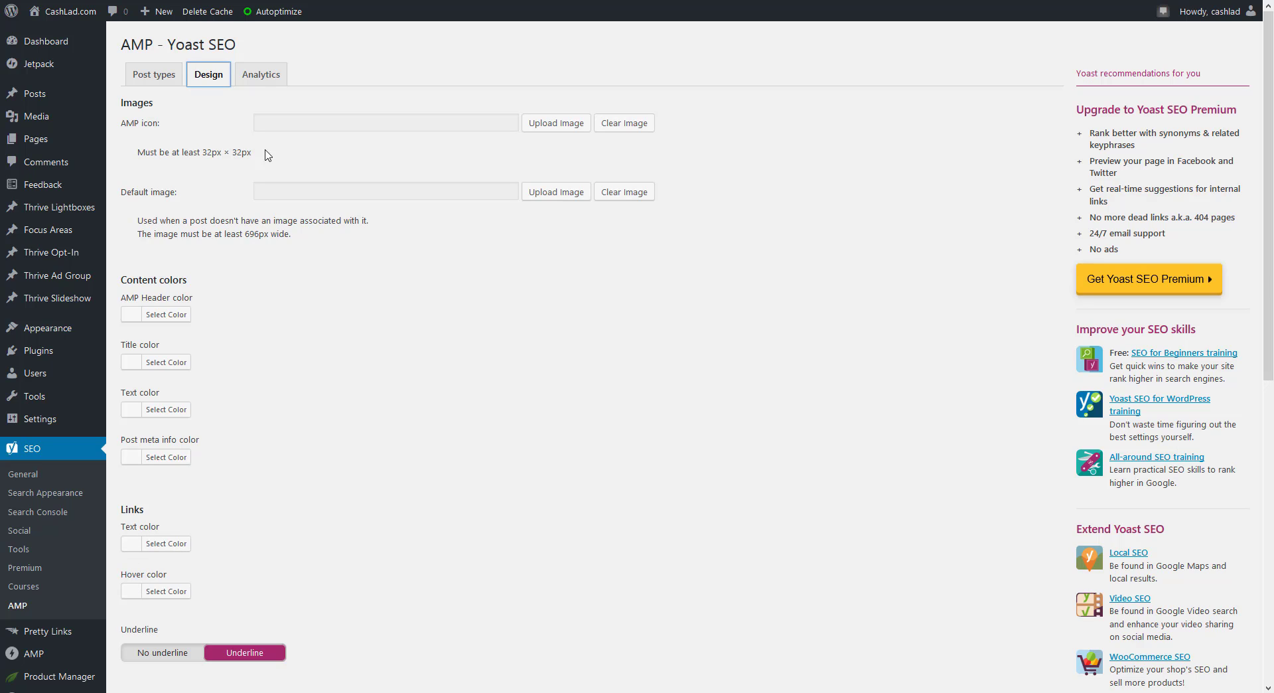
pyautogui.click(263, 76)
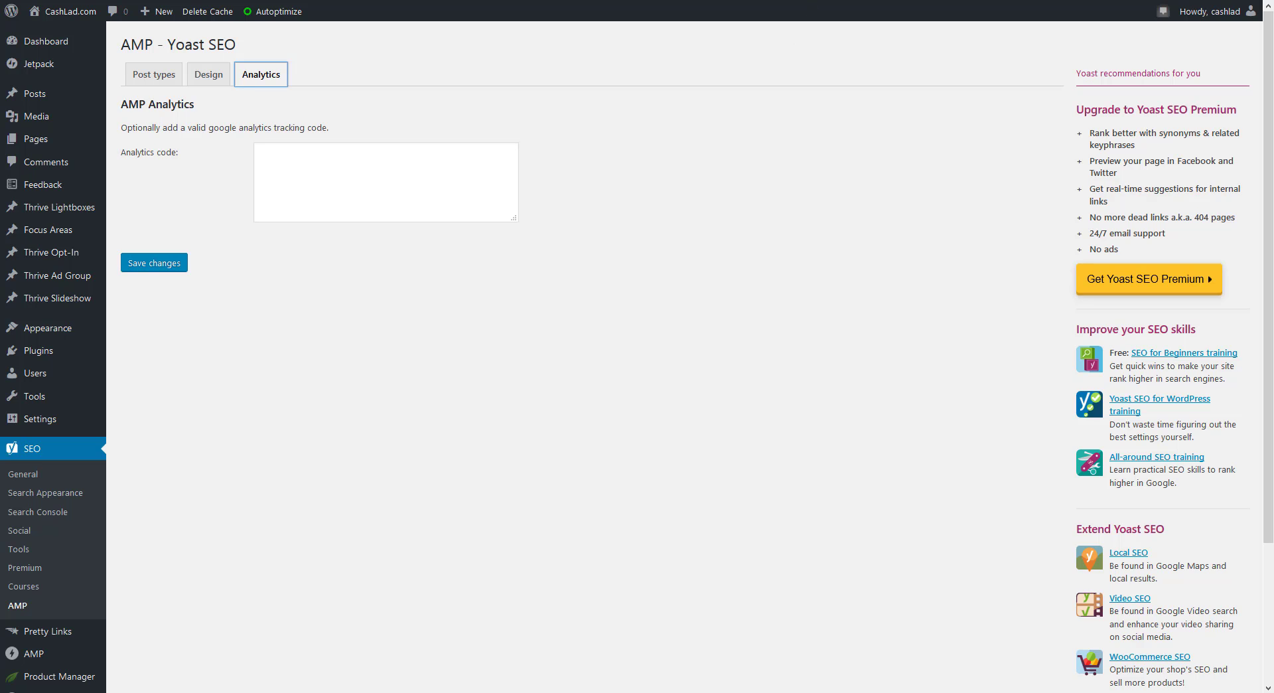
# Switch to the CashLad blog page and open the post "How much it cost to get like for Facebook page".
pyautogui.hotkey('ctrl', 'Tab')
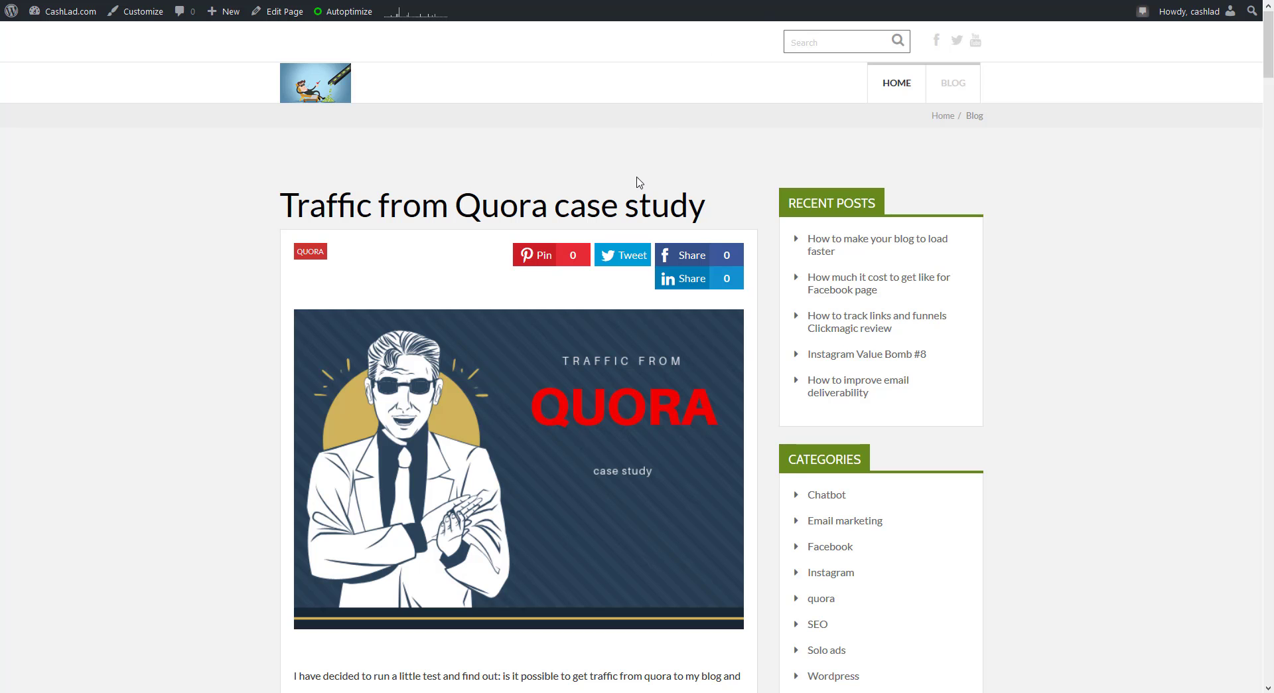
pyautogui.scroll(-12, 635, 182)
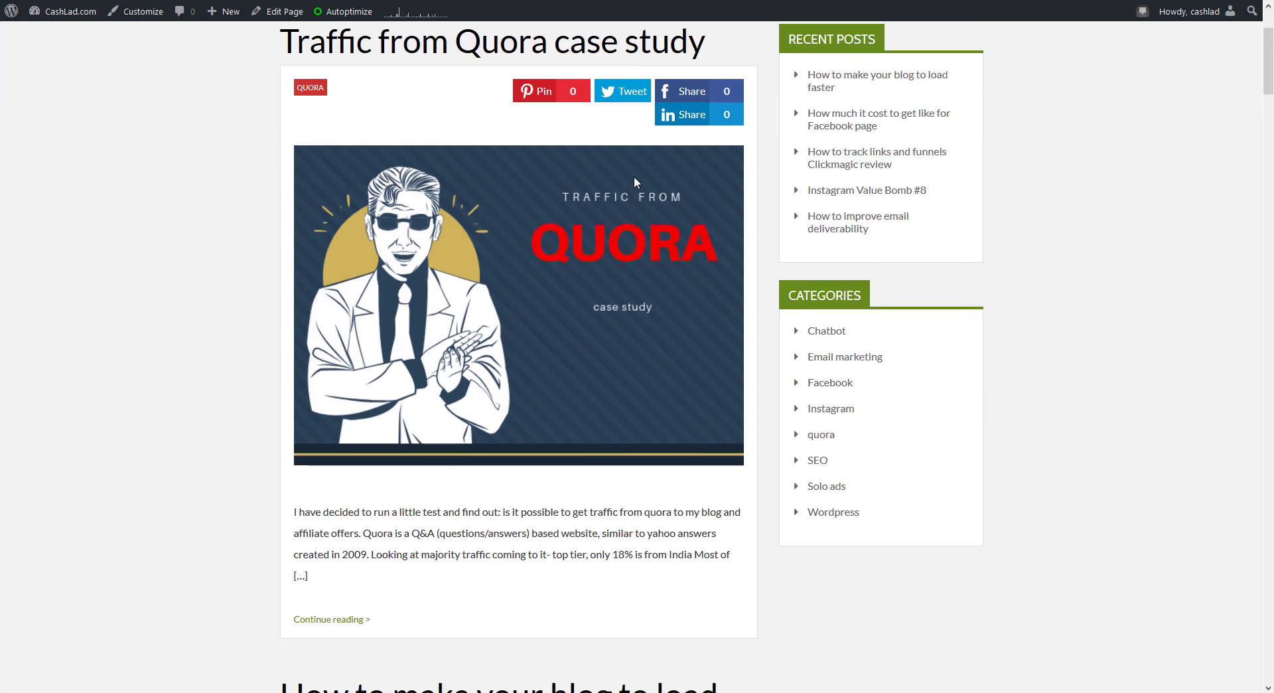
pyautogui.scroll(4, 636, 182)
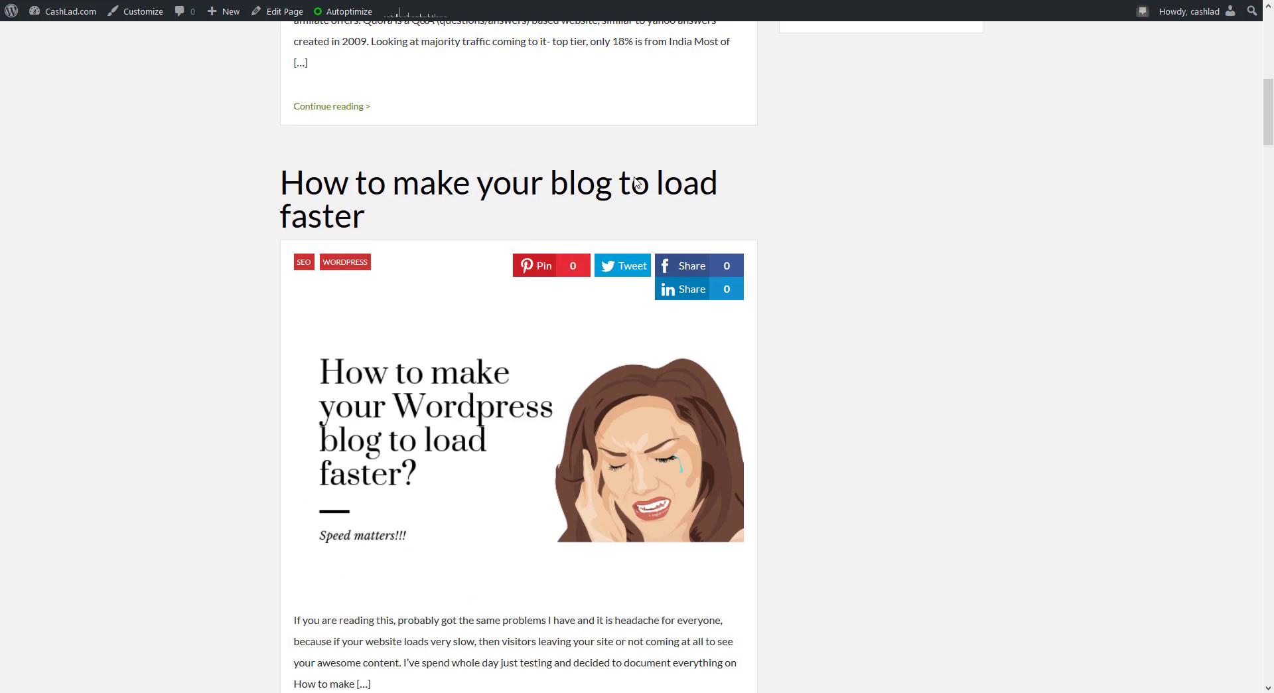
pyautogui.scroll(-9, 636, 183)
pyautogui.scroll(-1, 635, 182)
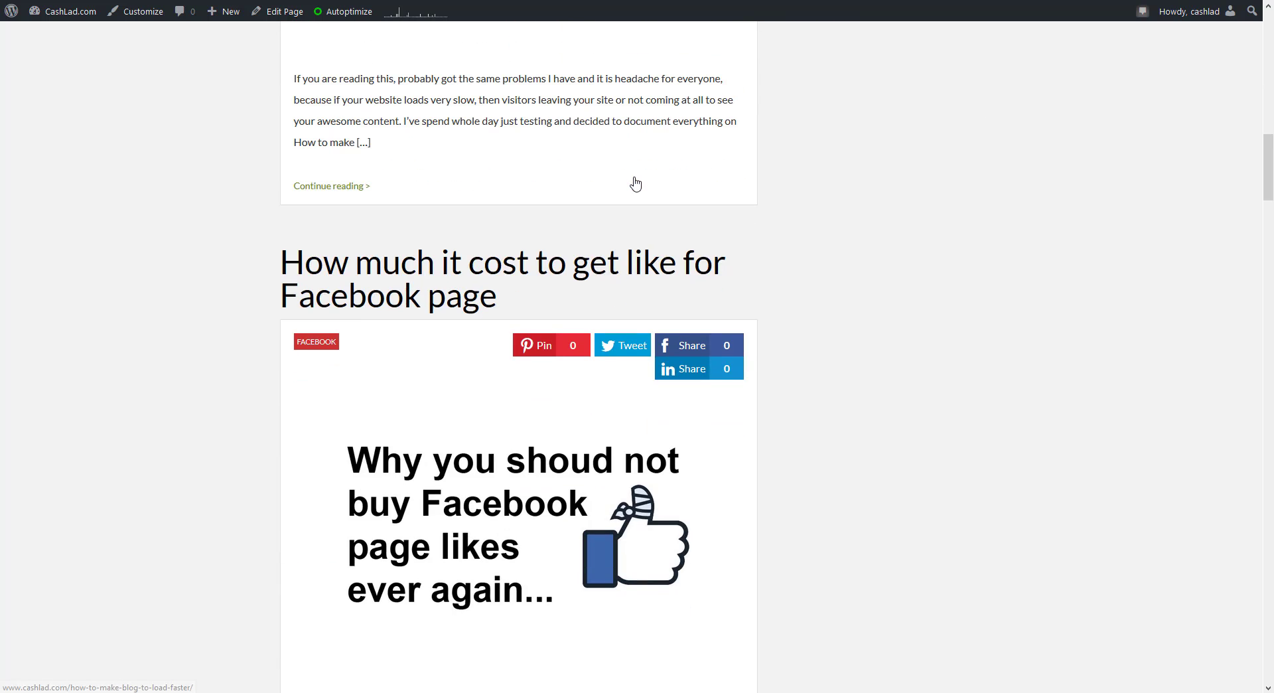
pyautogui.click(470, 284)
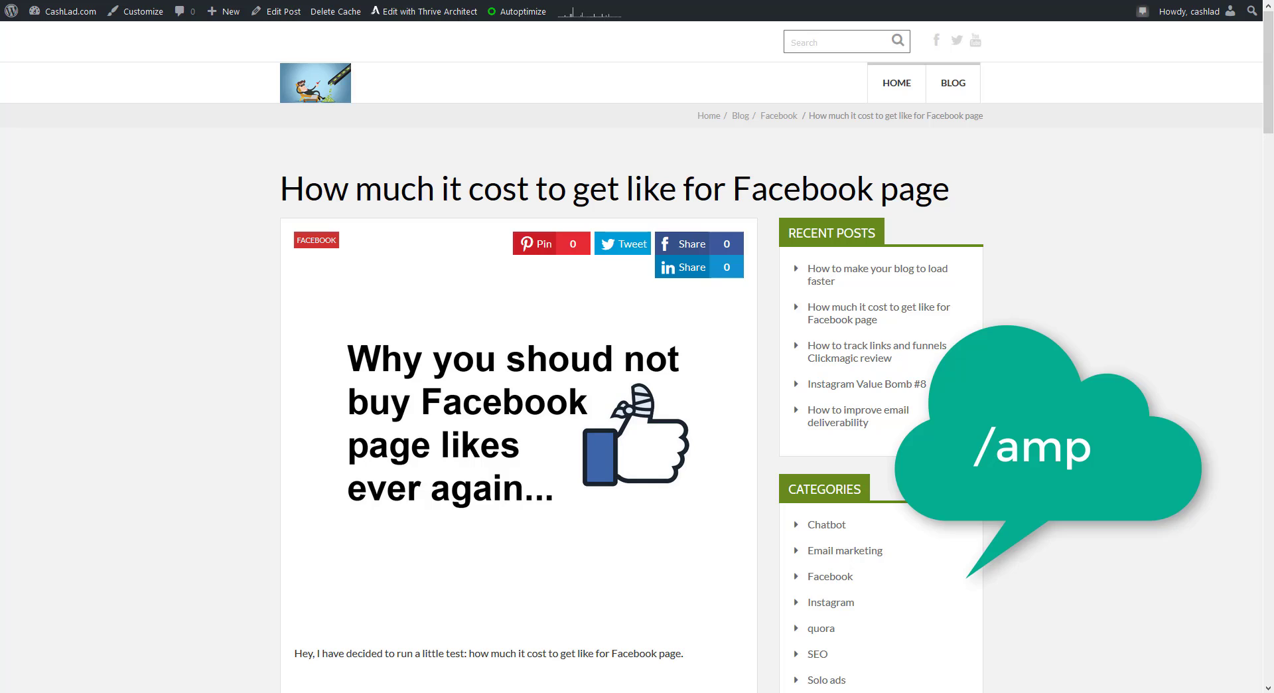
# Load the AMP version of the post by adding amp to its address, and look through the whole page.
pyautogui.write('amp')
pyautogui.press('Return')
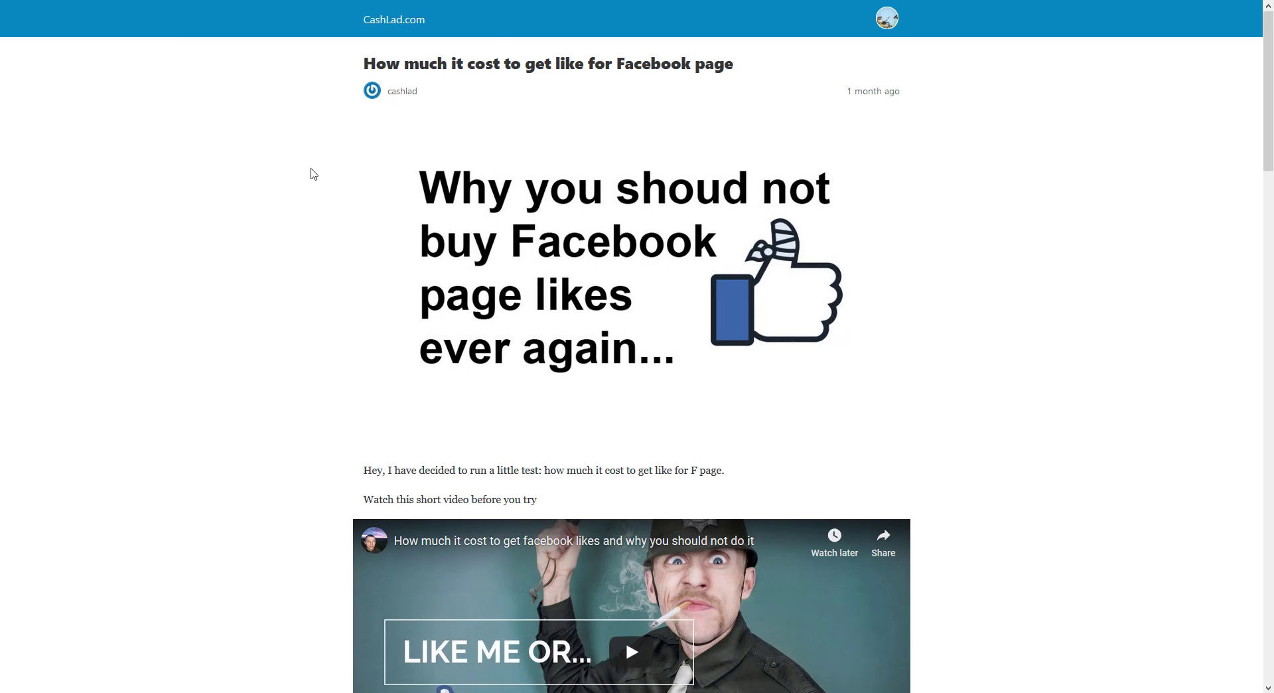
pyautogui.scroll(-15, 293, 176)
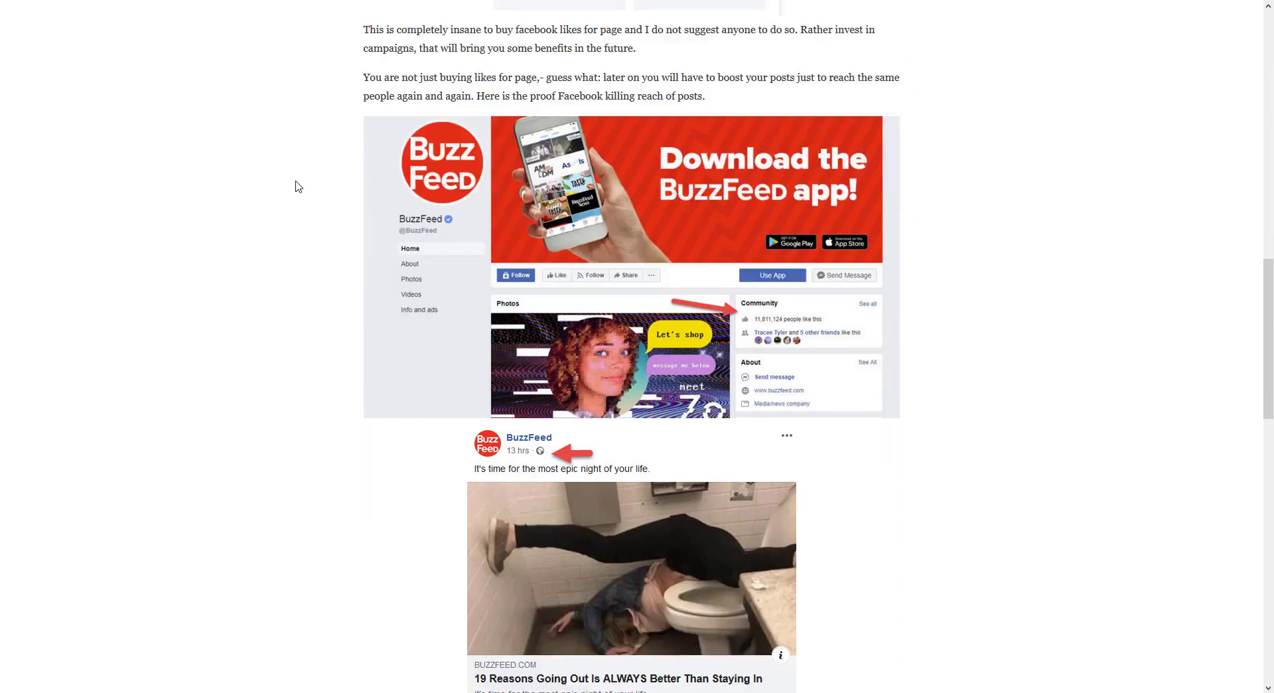
pyautogui.scroll(-15, 298, 189)
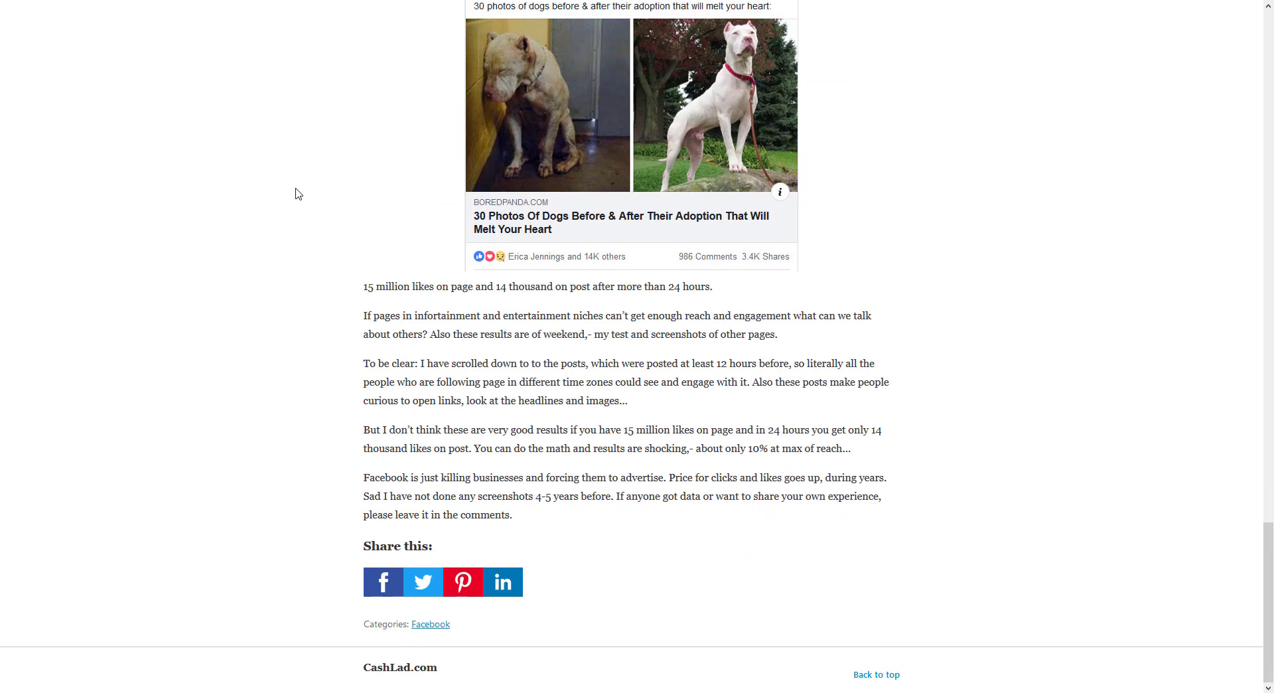
pyautogui.scroll(20, 298, 194)
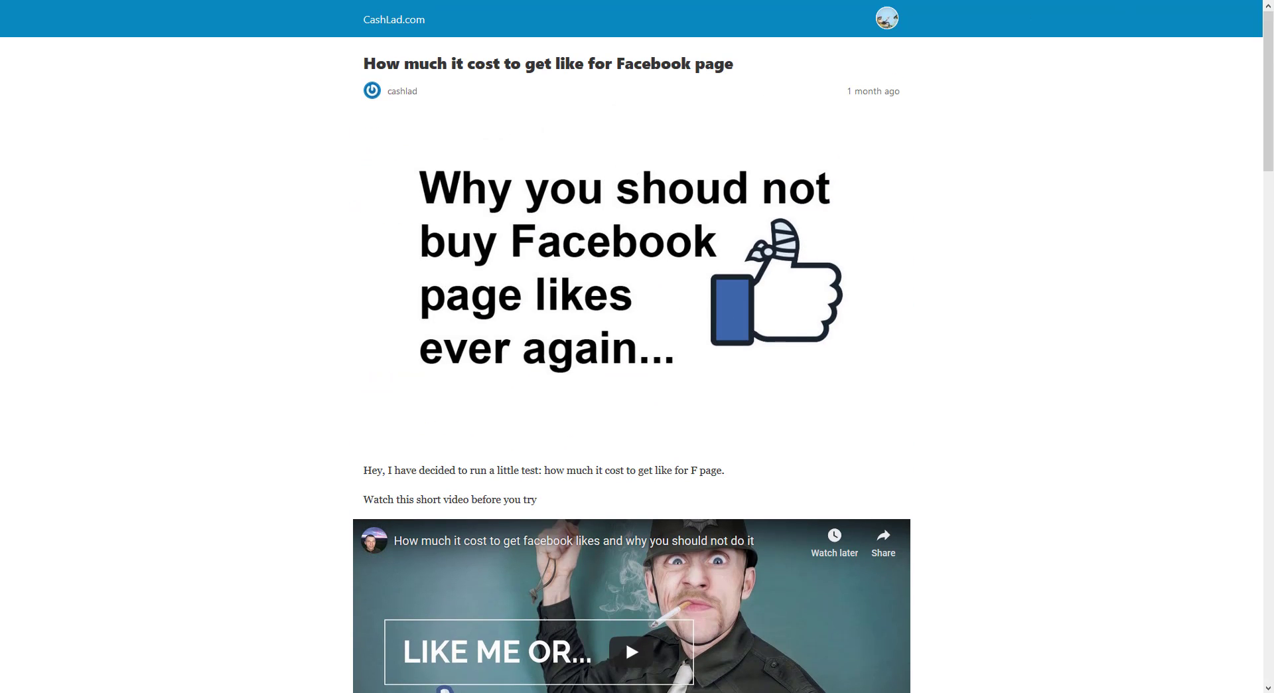
pyautogui.hotkey('ctrl', 'Tab')
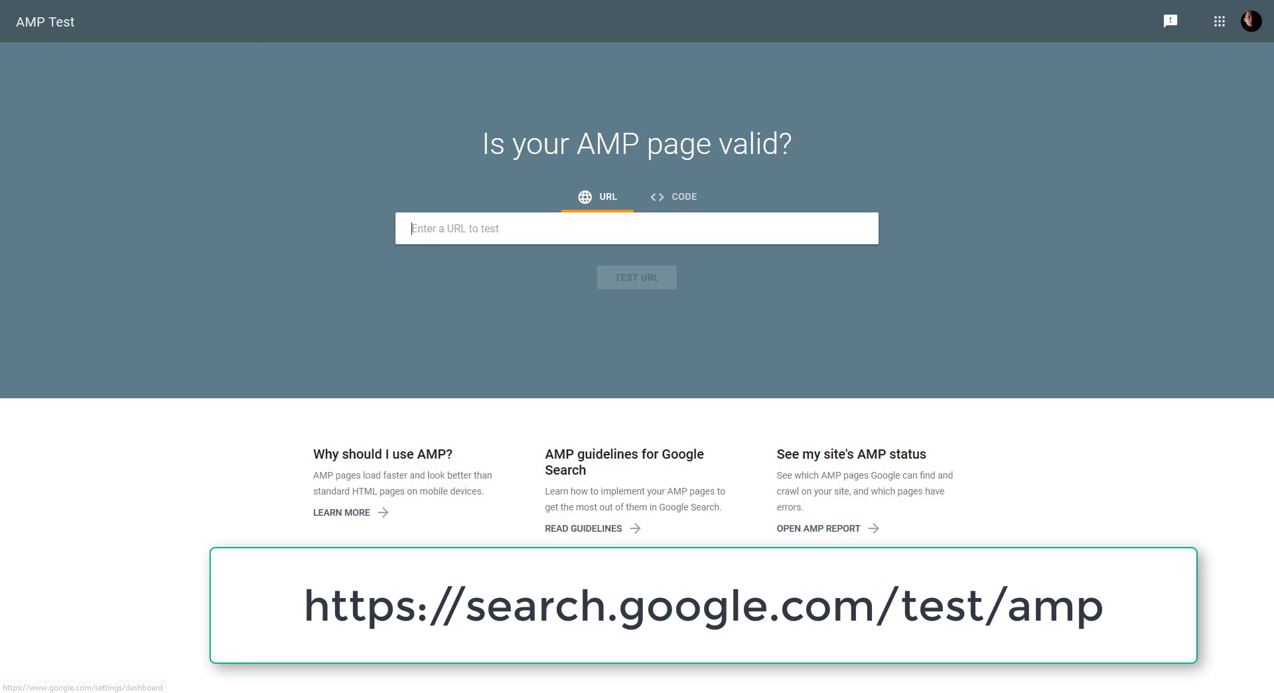
pyautogui.click(438, 239)
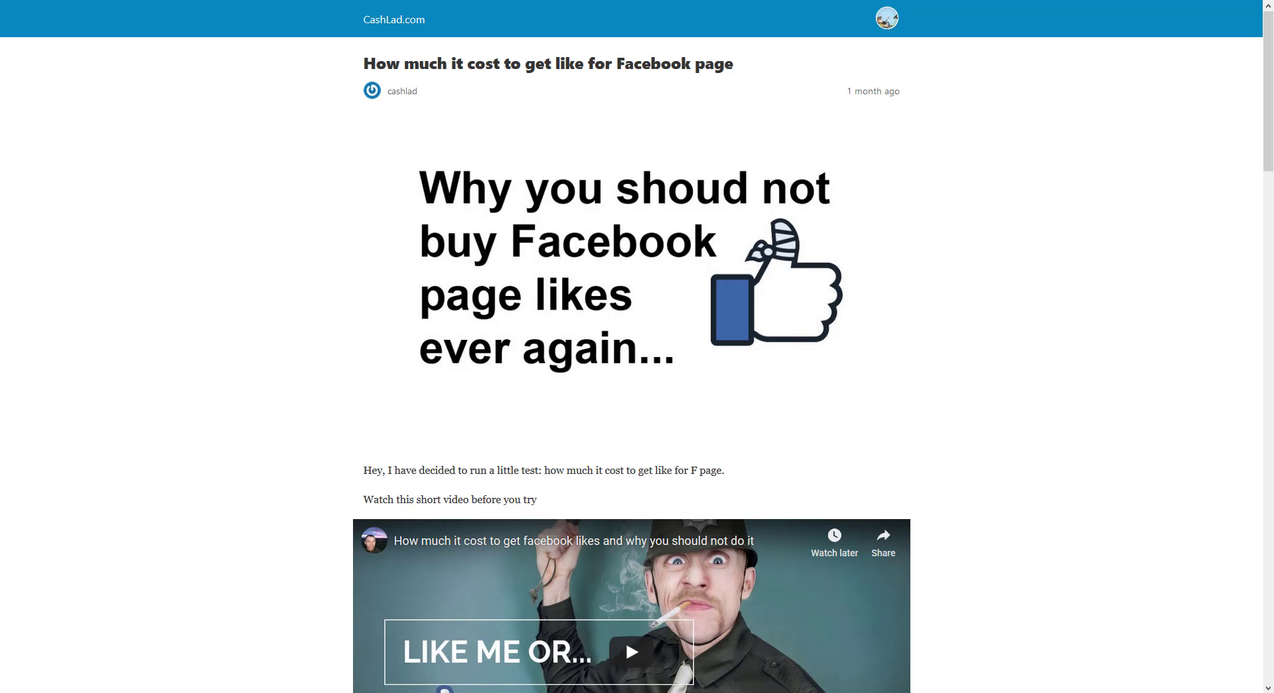
pyautogui.hotkey('ctrl', 'l')
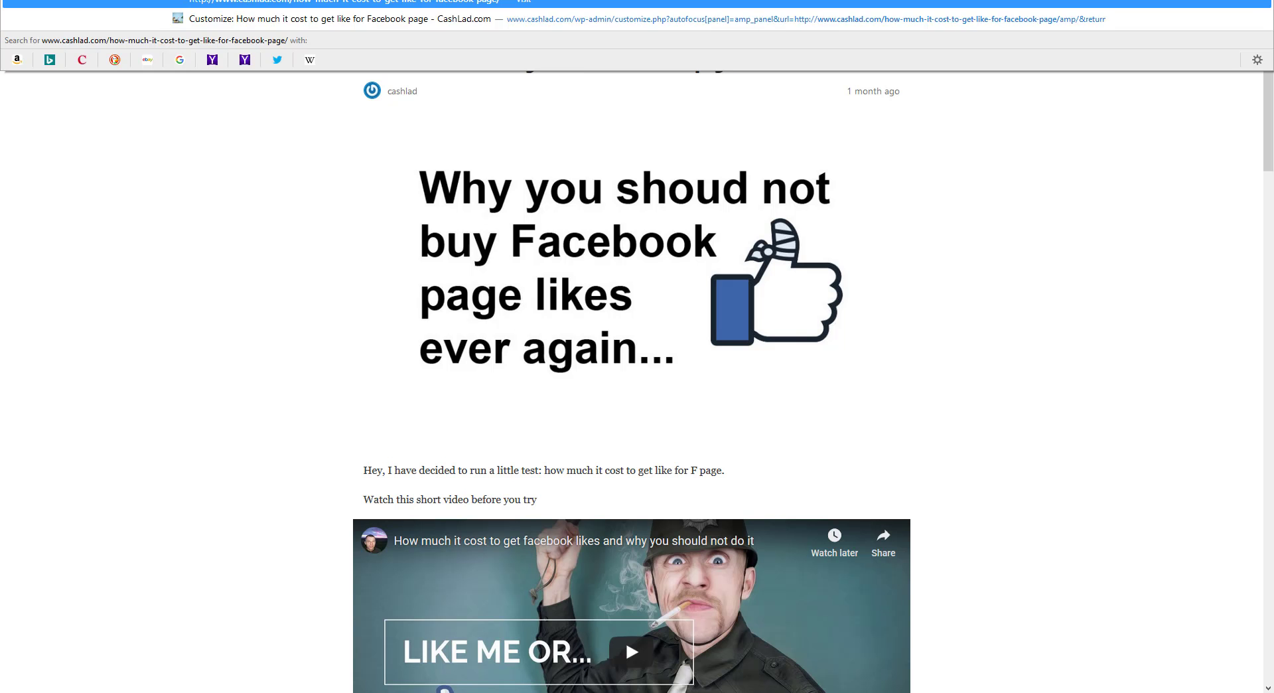
pyautogui.press('Return')
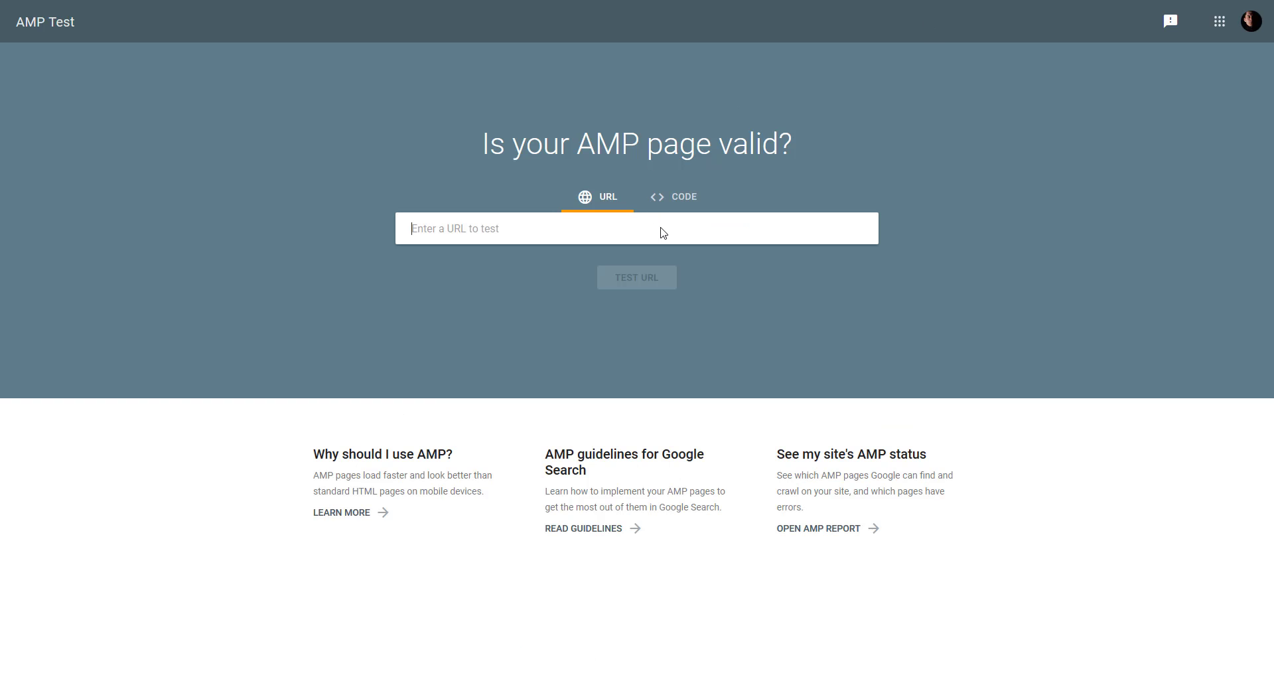
pyautogui.click(661, 228)
pyautogui.write('http://www.cashlad.com/how-much-it-cost-to-get-like-for-facebook-page/')
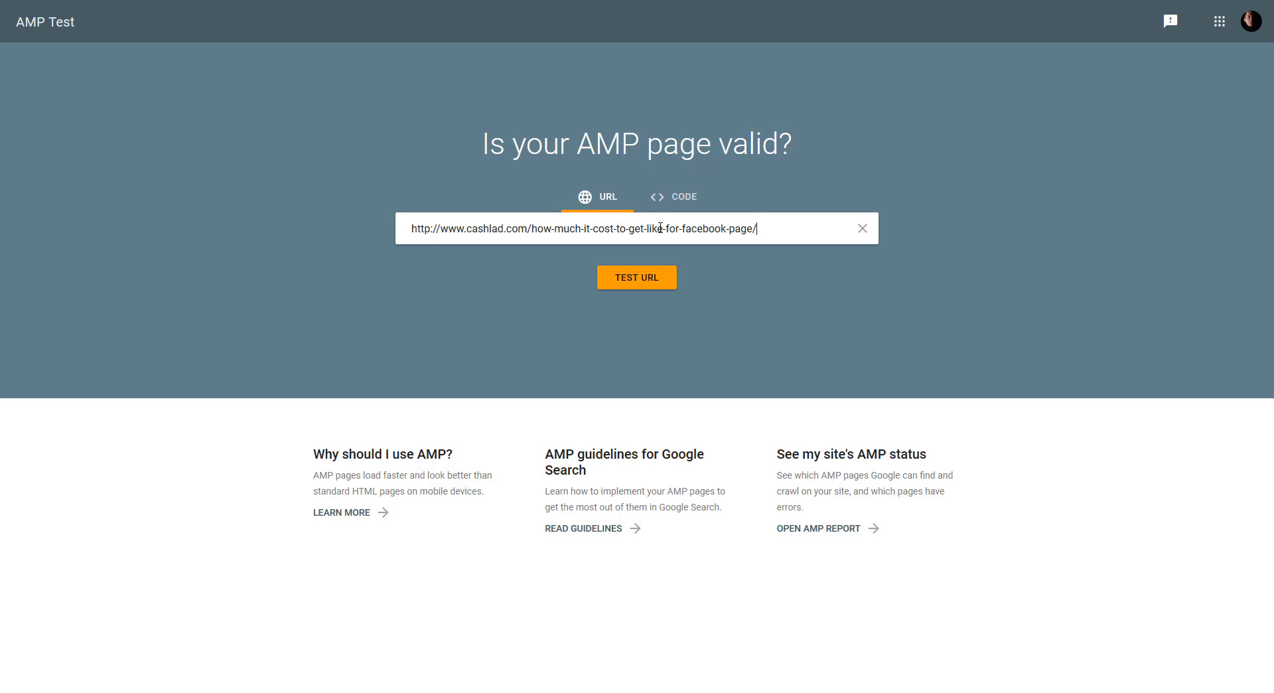
pyautogui.click(635, 279)
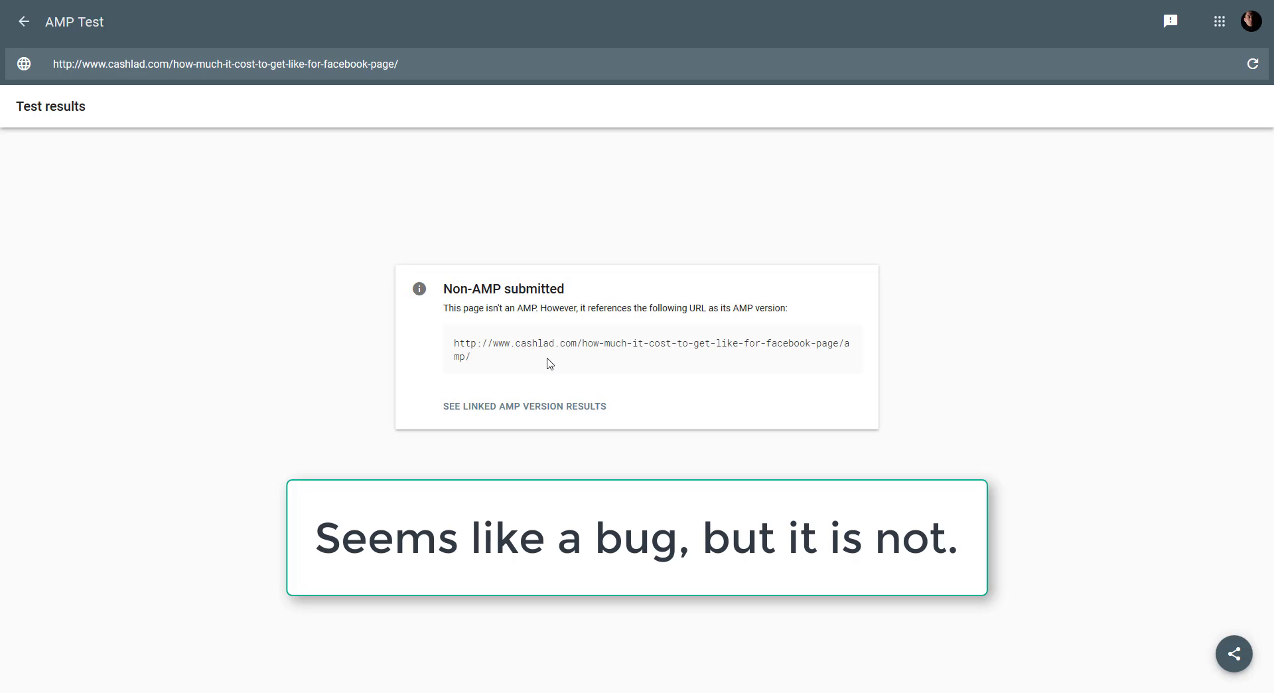
pyautogui.click(571, 407)
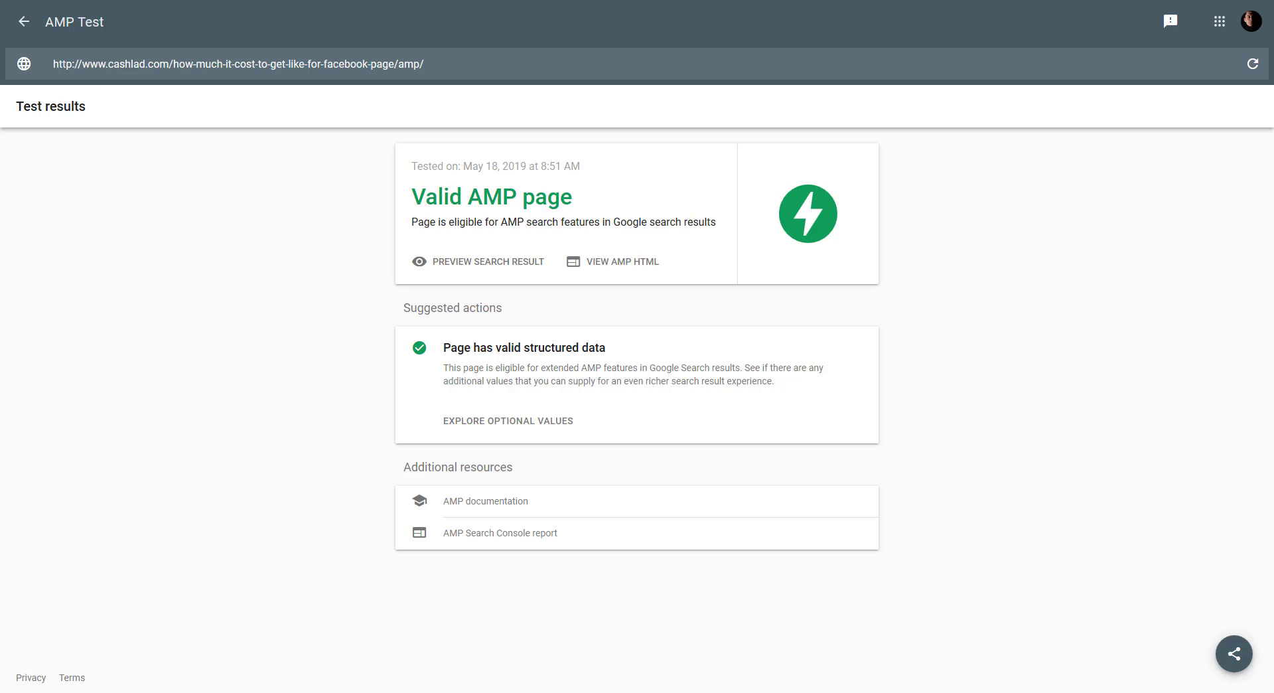
# Switch to the Google results for inurl:amp "cashlad.com", open the Clickmagic review in a new tab and look through its AMP page.
pyautogui.hotkey('ctrl', 'Tab')
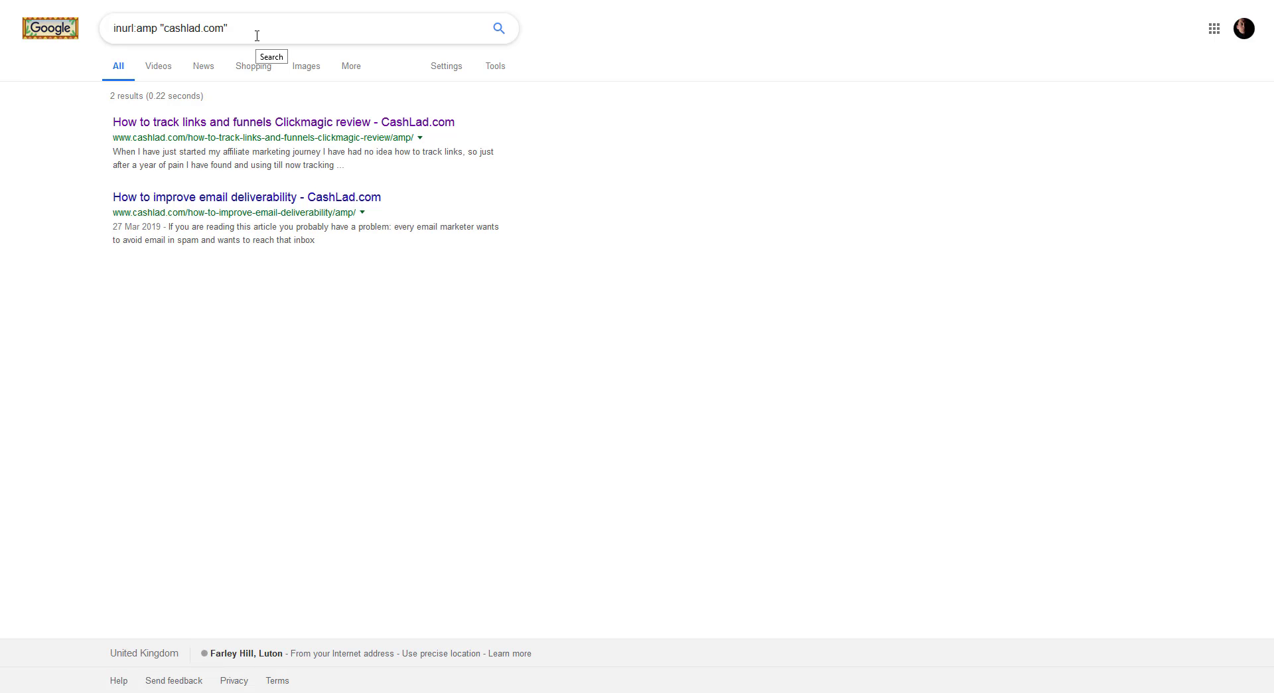
pyautogui.moveTo(257, 35); pyautogui.dragTo(106, 30)
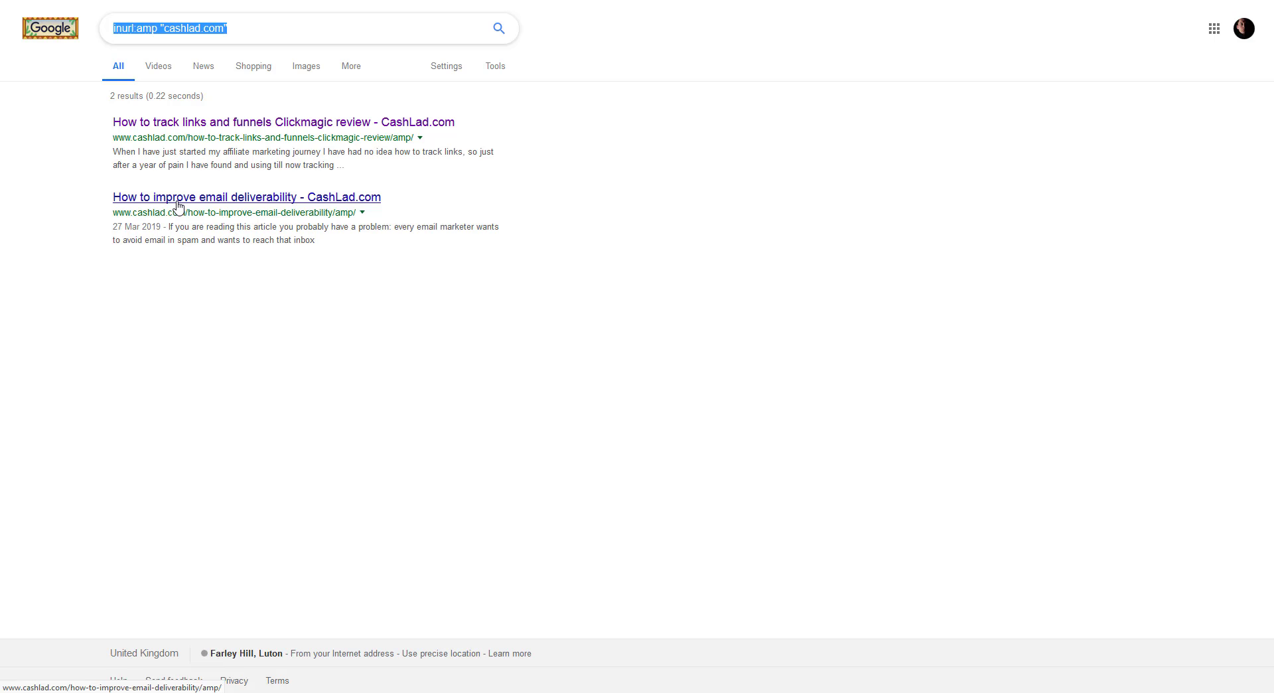
pyautogui.rightClick(233, 122)
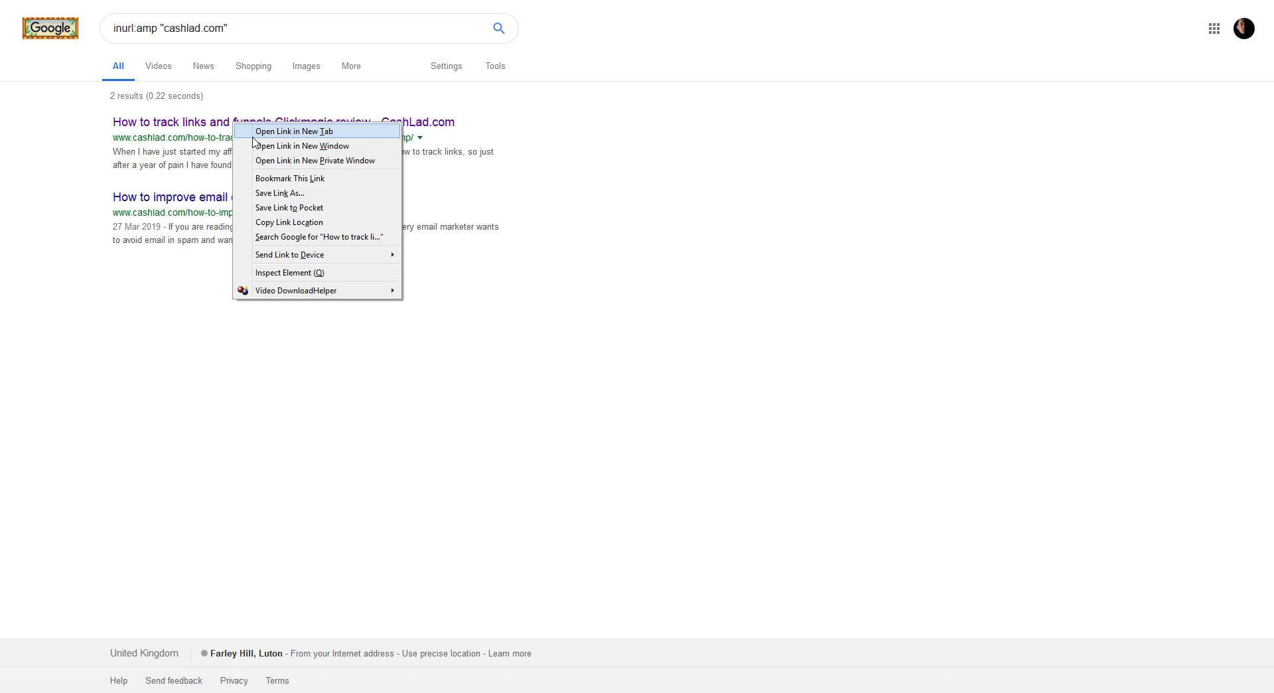
pyautogui.click(257, 132)
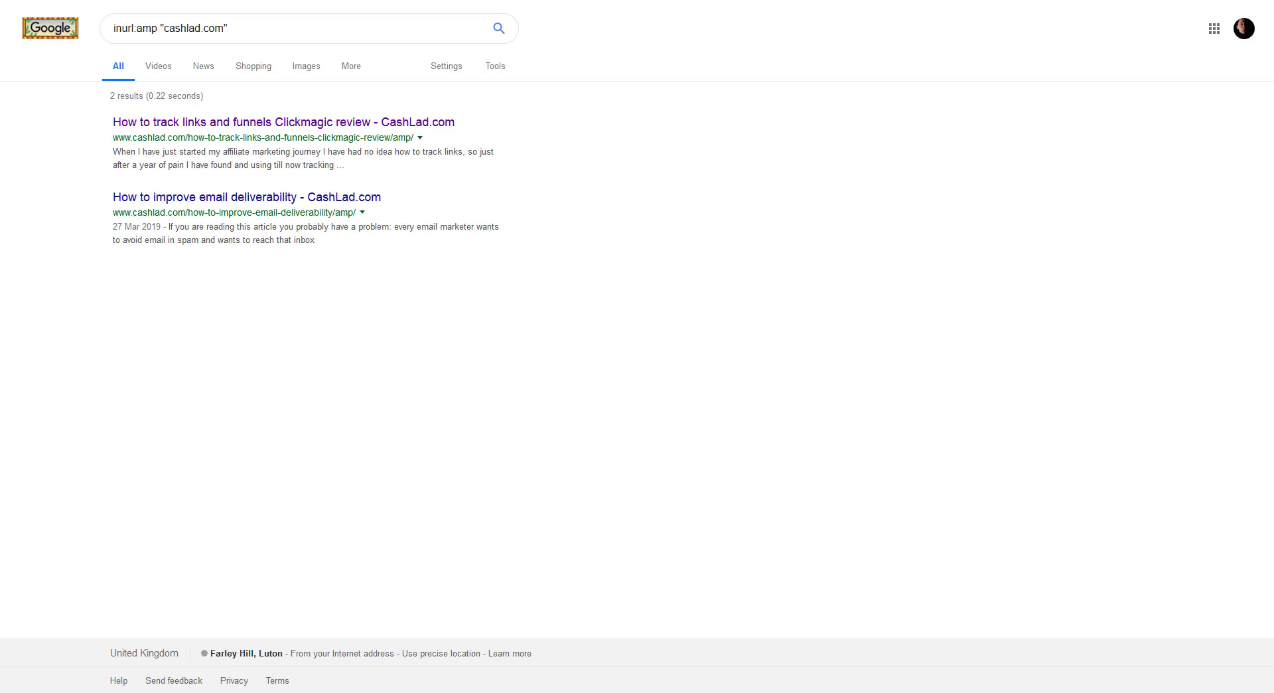
pyautogui.hotkey('ctrl', 'Tab')
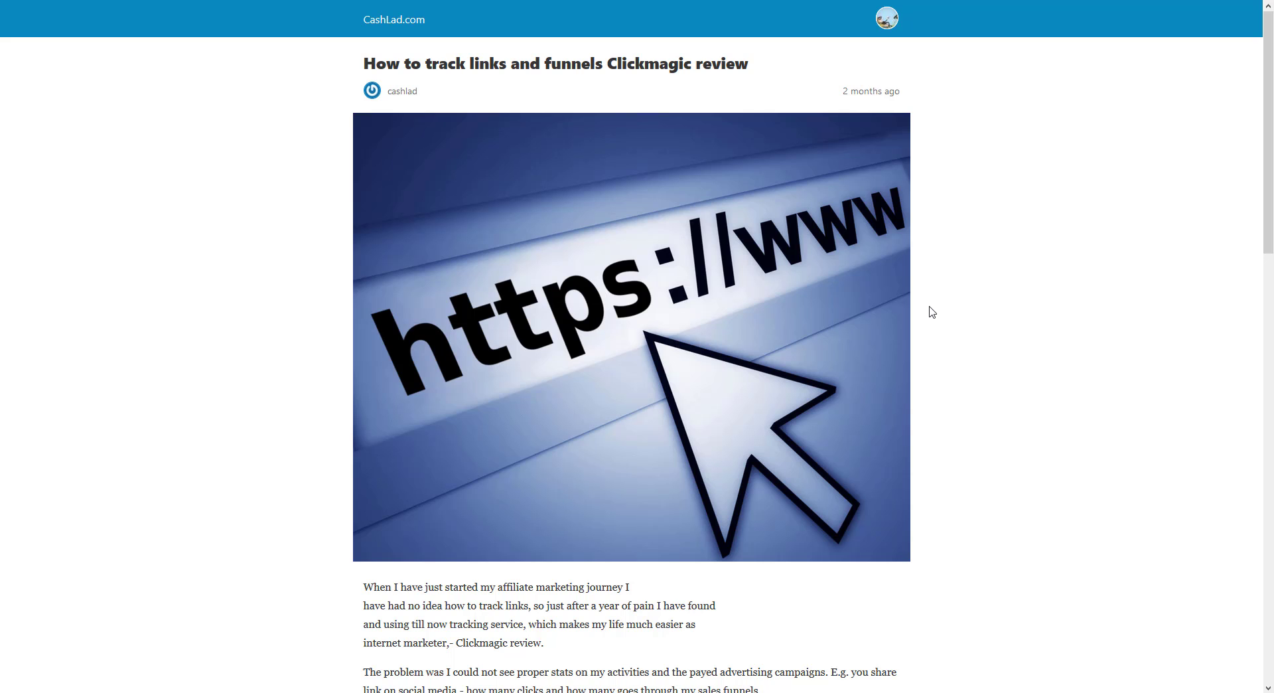
pyautogui.scroll(-18, 933, 311)
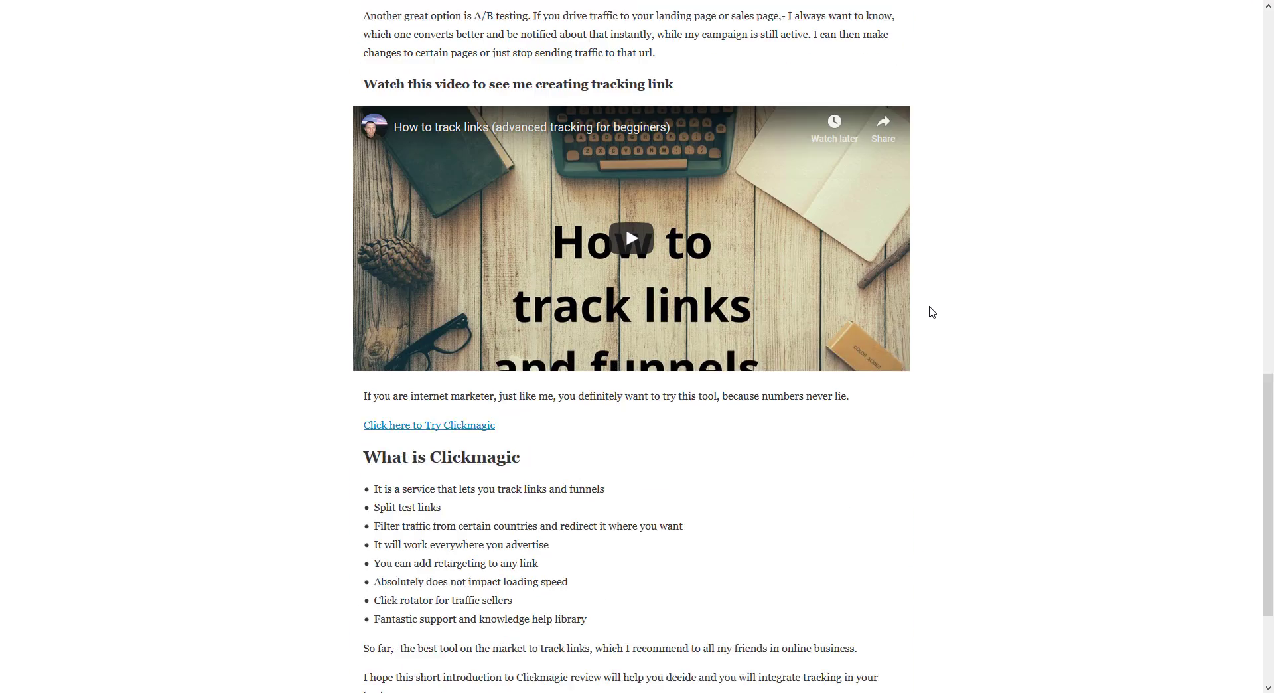
pyautogui.scroll(18, 932, 312)
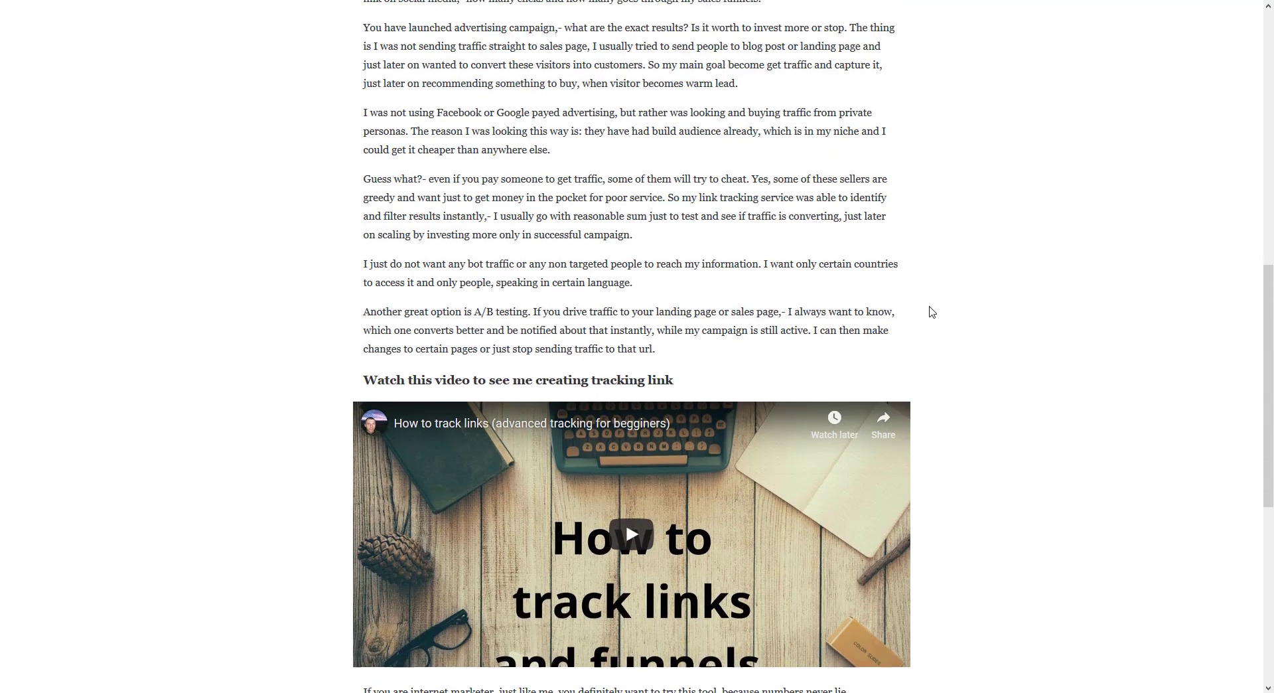